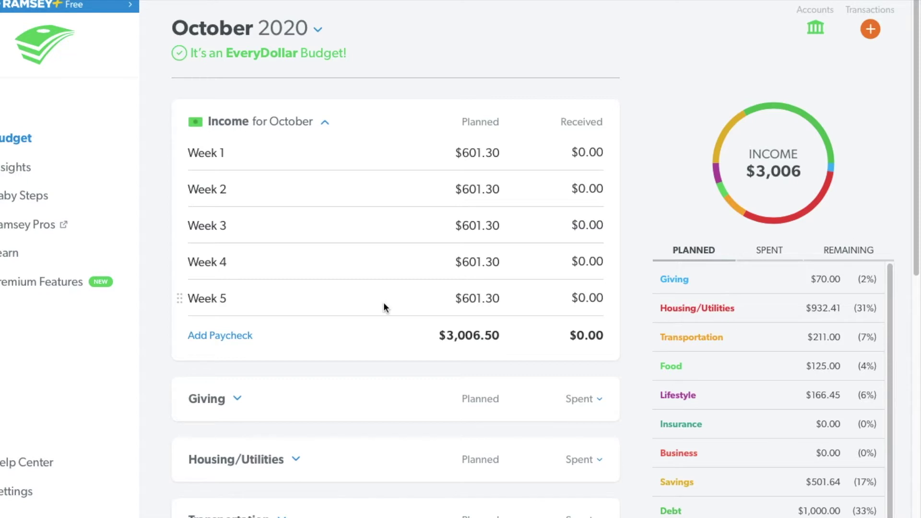
Step: Collapse the Income group and examine the details of the Giving items Gifts, Church, Grandparents Netflix and Other, leaving the Giving group collapsed
{"action": "left_click", "coordinate": [325, 126]}
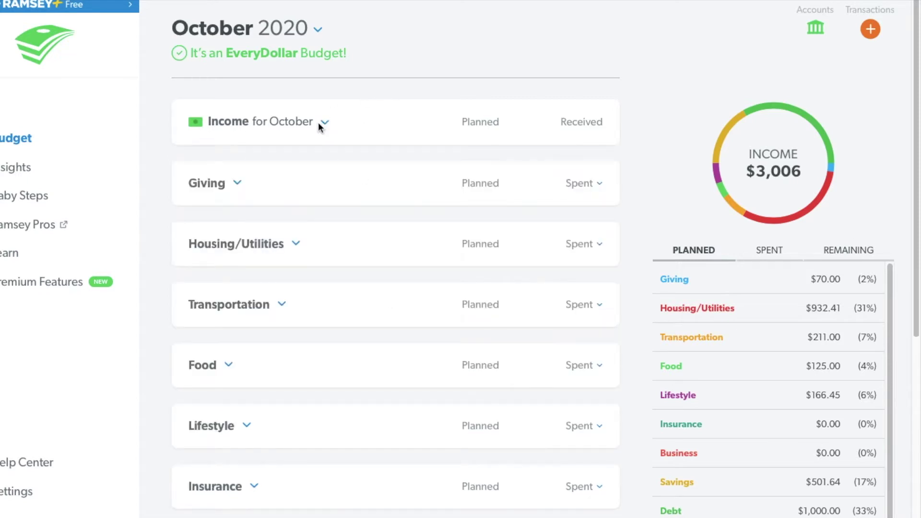
{"action": "left_click", "coordinate": [236, 185]}
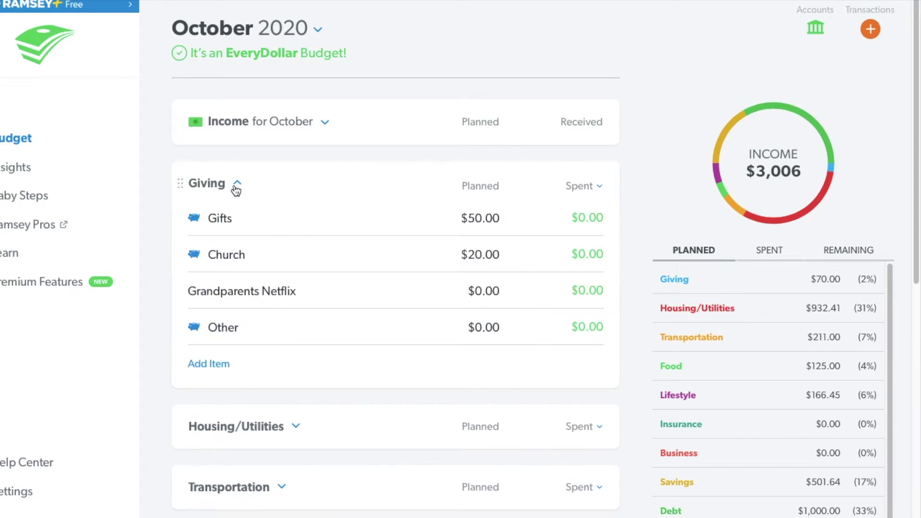
{"action": "left_click", "coordinate": [283, 222]}
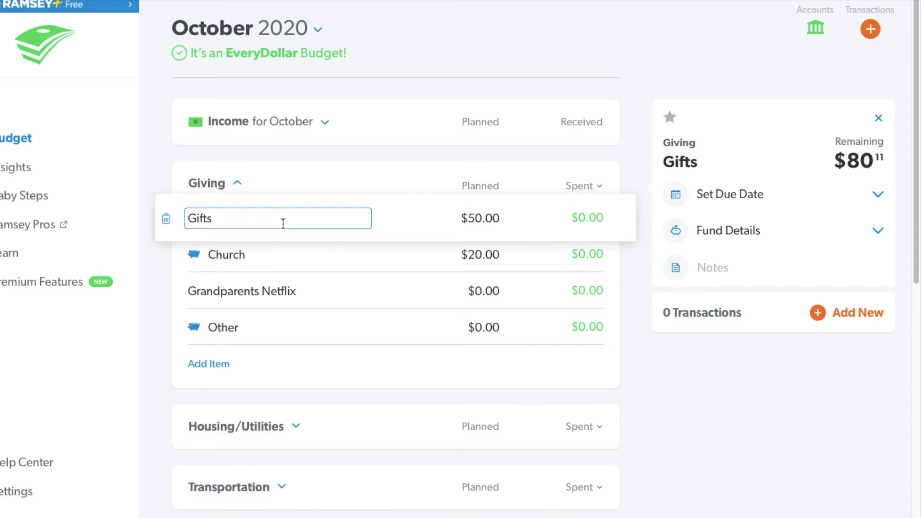
{"action": "left_click", "coordinate": [307, 261]}
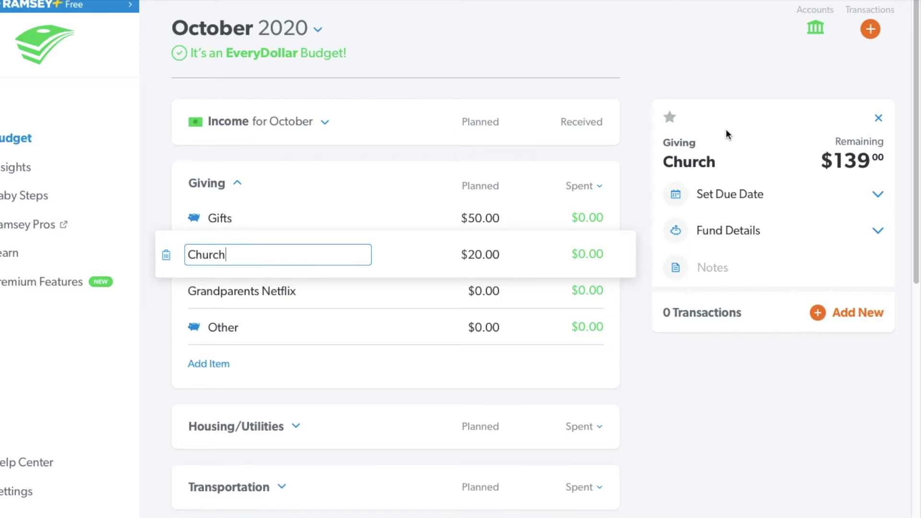
{"action": "left_click", "coordinate": [364, 304]}
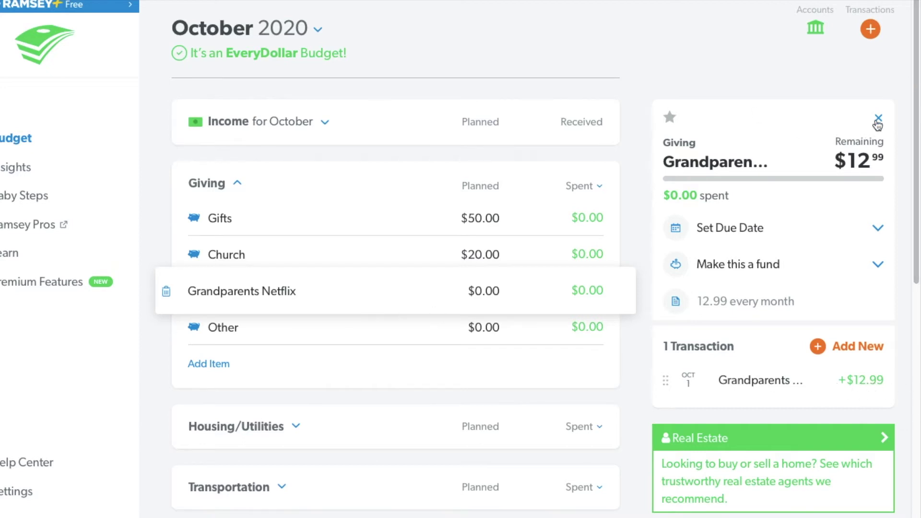
{"action": "left_click", "coordinate": [289, 326]}
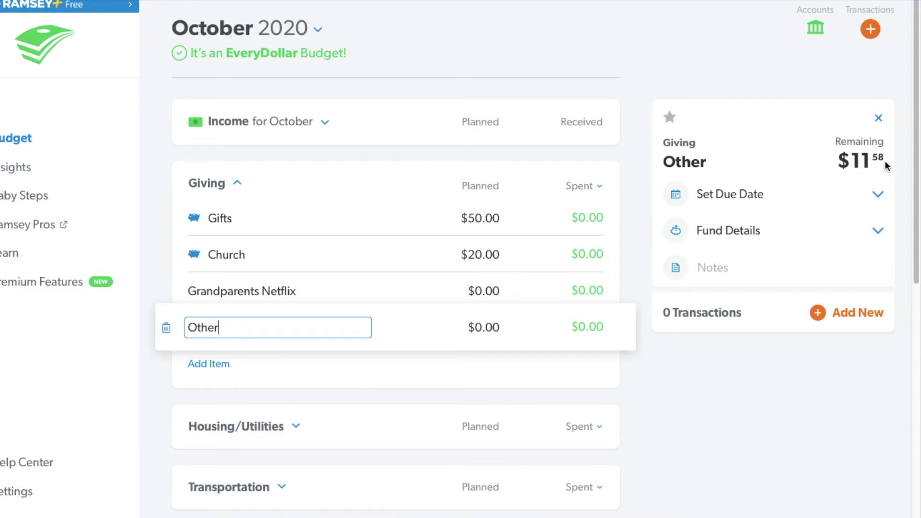
{"action": "left_click", "coordinate": [238, 183]}
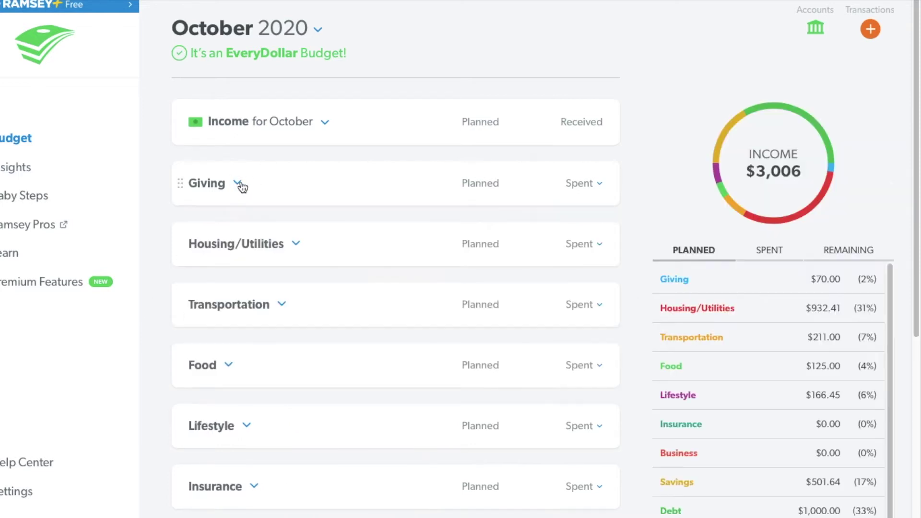
Step: Expand the Housing/Utilities group, examine the details of every item from Rent through Pet Care, and collapse the group
{"action": "left_click", "coordinate": [296, 246]}
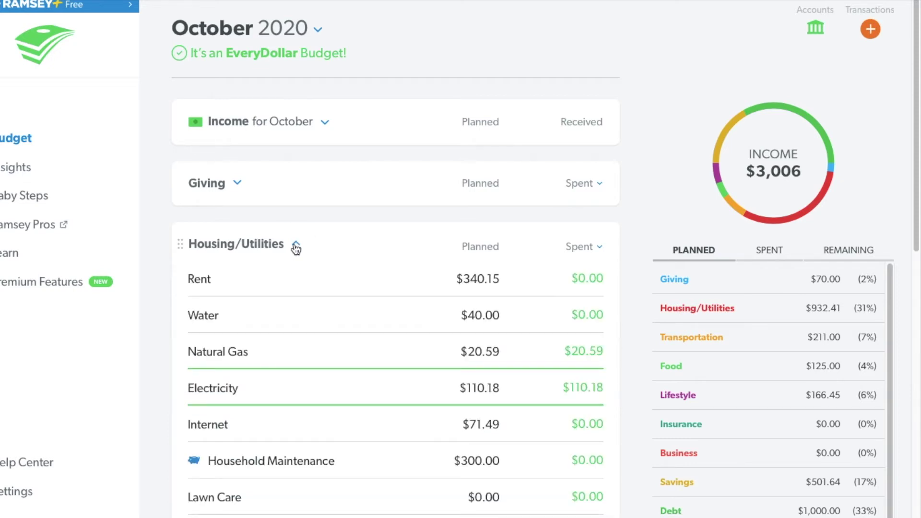
{"action": "scroll", "coordinate": [296, 247], "scroll_direction": "down", "scroll_amount": 2}
{"action": "left_click", "coordinate": [325, 210]}
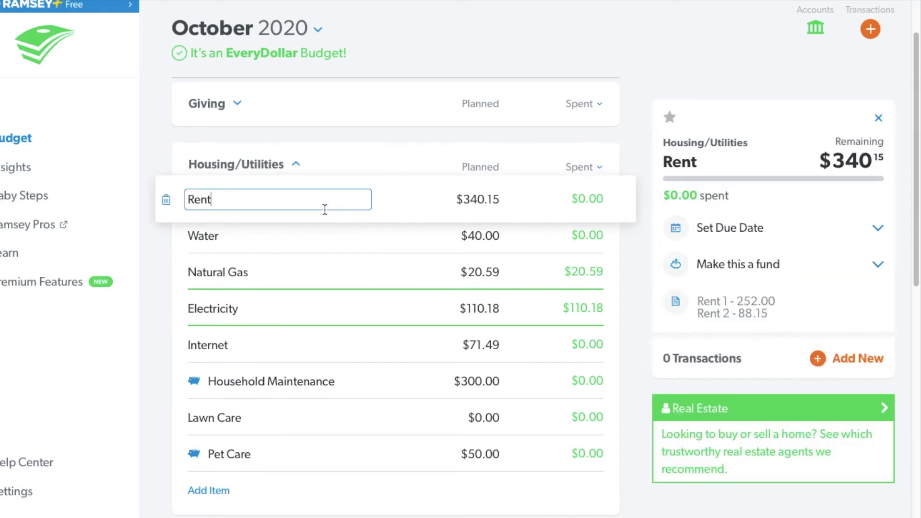
{"action": "left_click", "coordinate": [331, 232]}
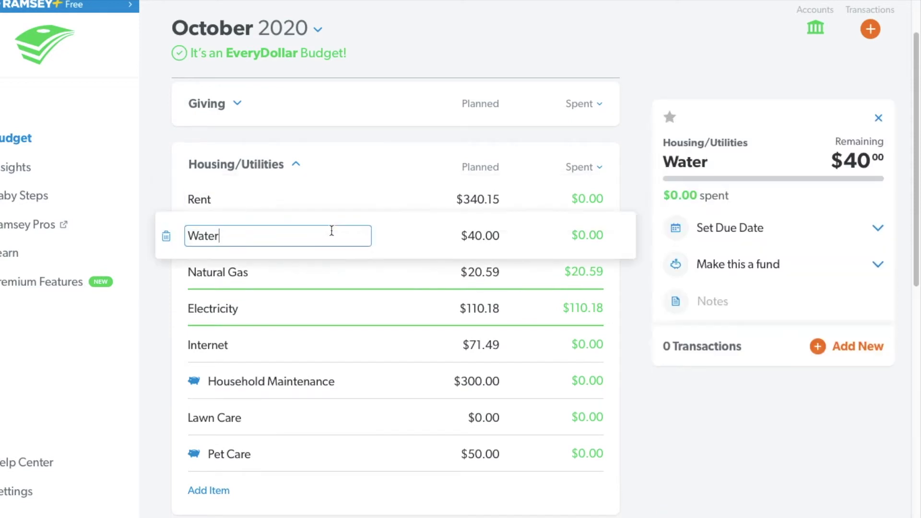
{"action": "left_click", "coordinate": [346, 270]}
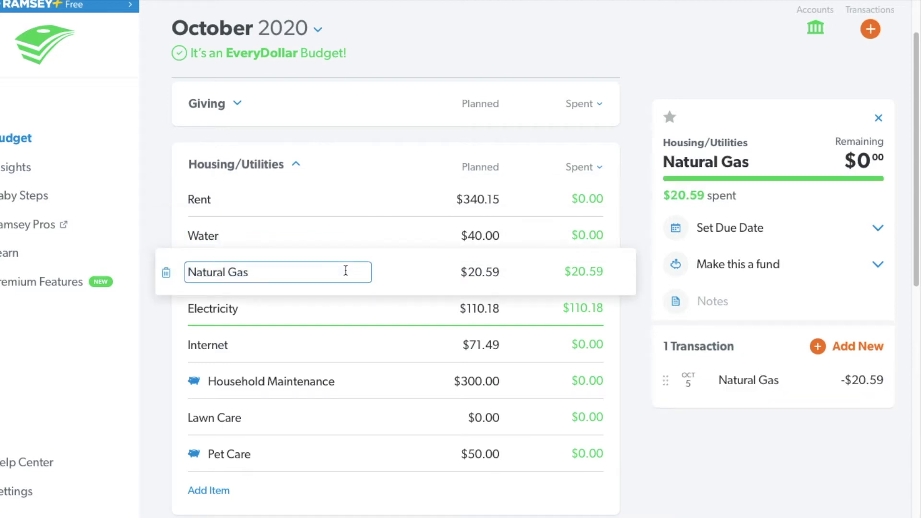
{"action": "left_click", "coordinate": [336, 313]}
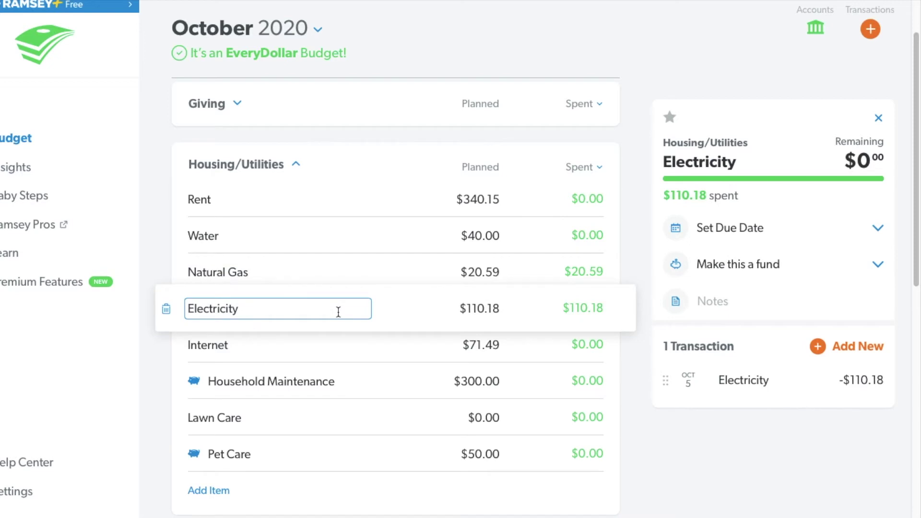
{"action": "left_click", "coordinate": [346, 344]}
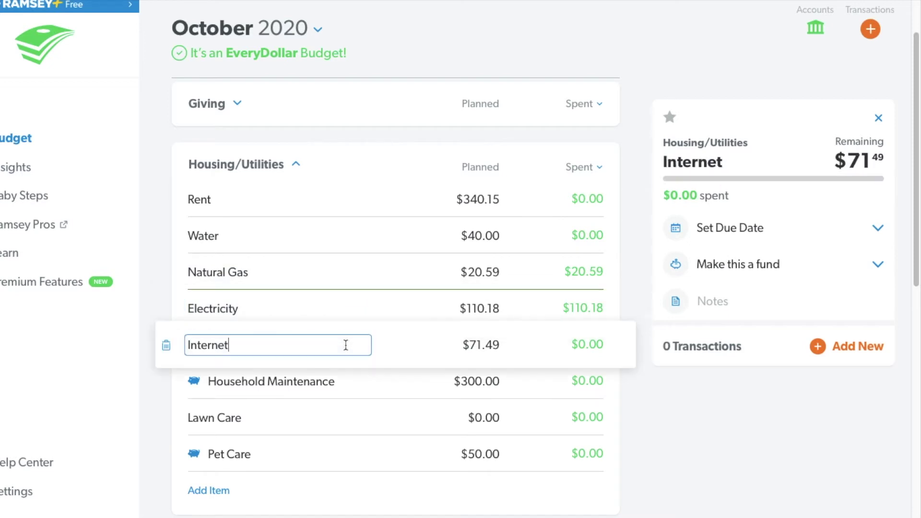
{"action": "left_click", "coordinate": [358, 391]}
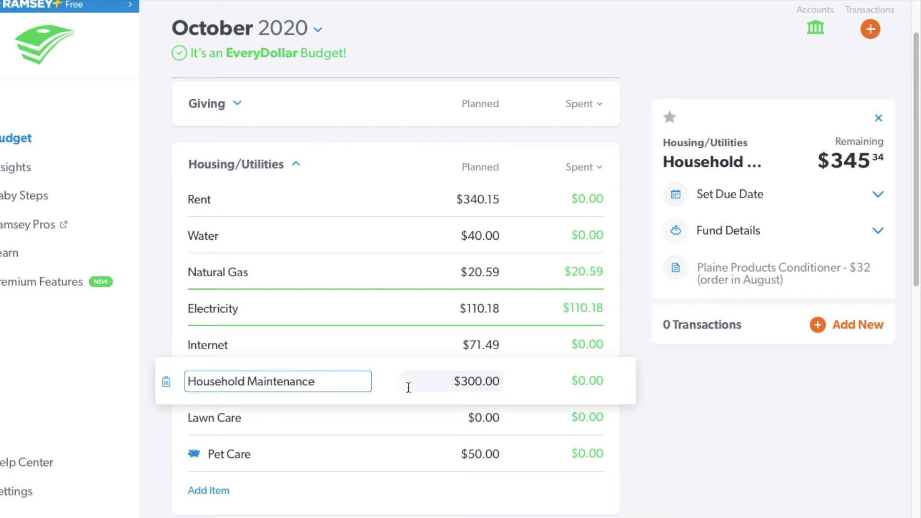
{"action": "left_click", "coordinate": [410, 414]}
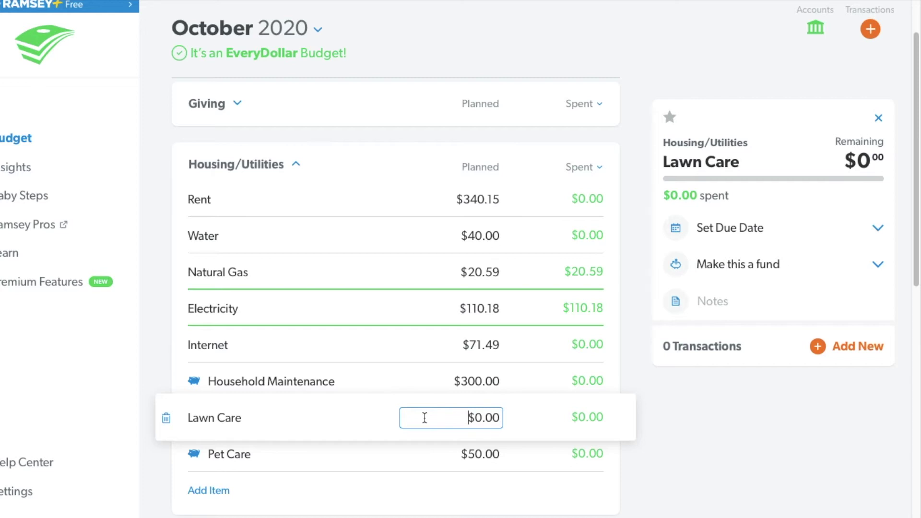
{"action": "left_click", "coordinate": [425, 454]}
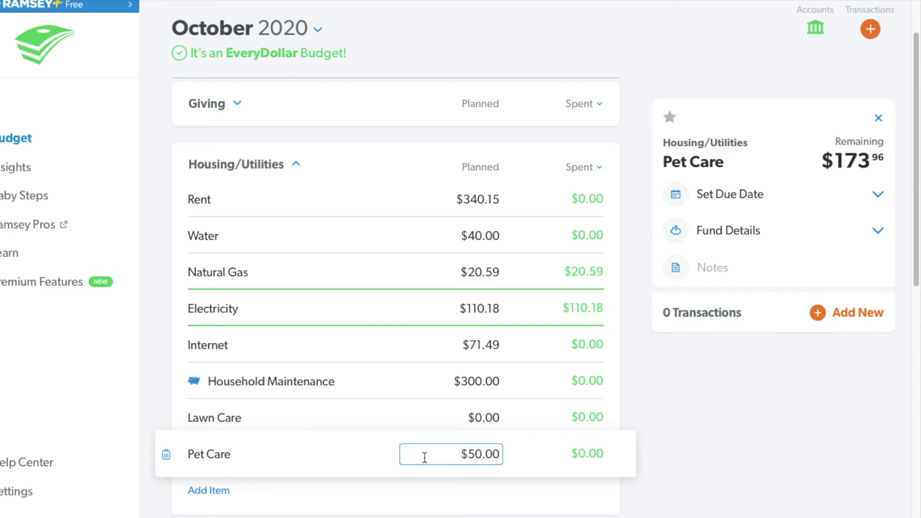
{"action": "left_click", "coordinate": [292, 157]}
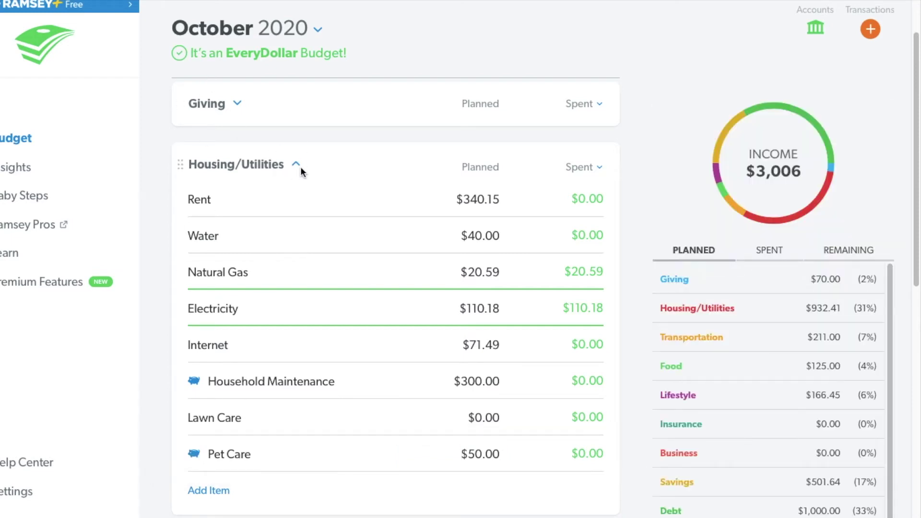
{"action": "left_click", "coordinate": [297, 165]}
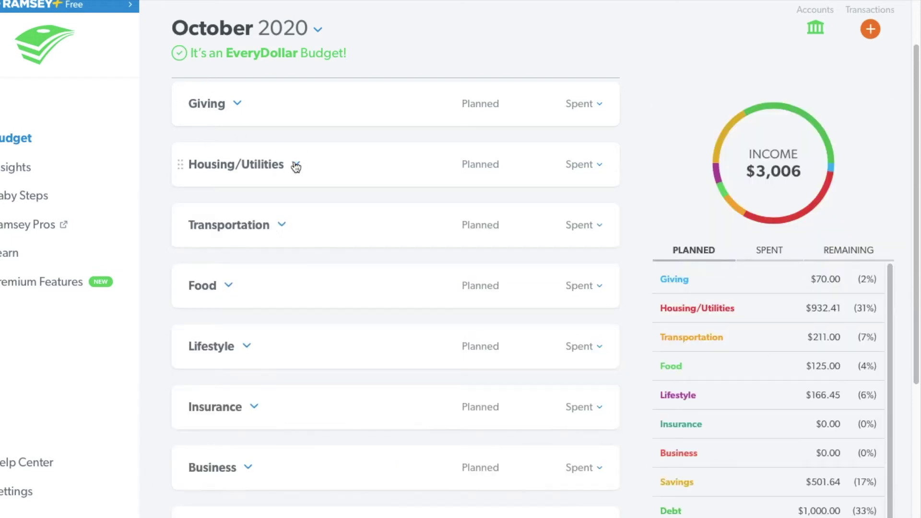
Step: Expand the Transportation group, examine the details of its Gas and Maintenance items, and collapse the group
{"action": "left_click", "coordinate": [276, 224]}
{"action": "left_click", "coordinate": [324, 259]}
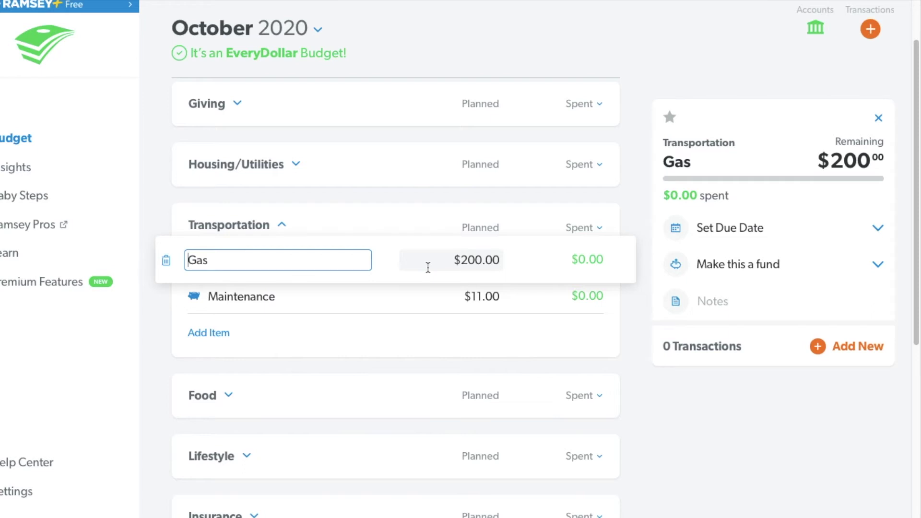
{"action": "left_click", "coordinate": [436, 299]}
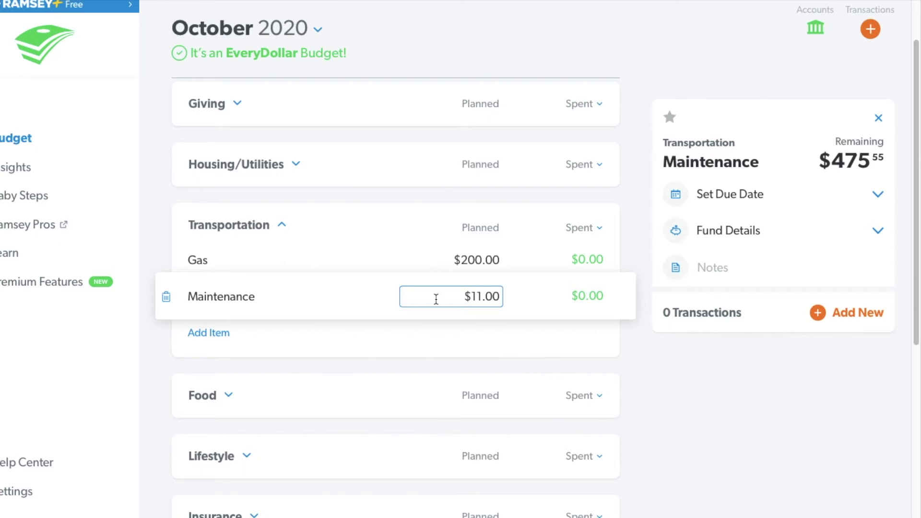
{"action": "left_click", "coordinate": [282, 226]}
Step: Expand the Food group, examine the details of its Groceries and Restaurants items, and collapse the group
{"action": "left_click", "coordinate": [230, 288]}
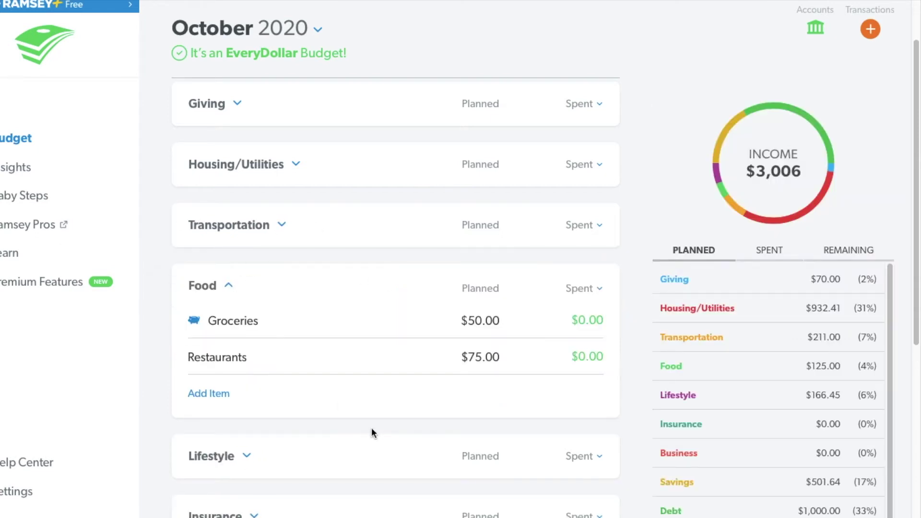
{"action": "scroll", "coordinate": [371, 432], "scroll_direction": "down", "scroll_amount": 2}
{"action": "left_click", "coordinate": [405, 237]}
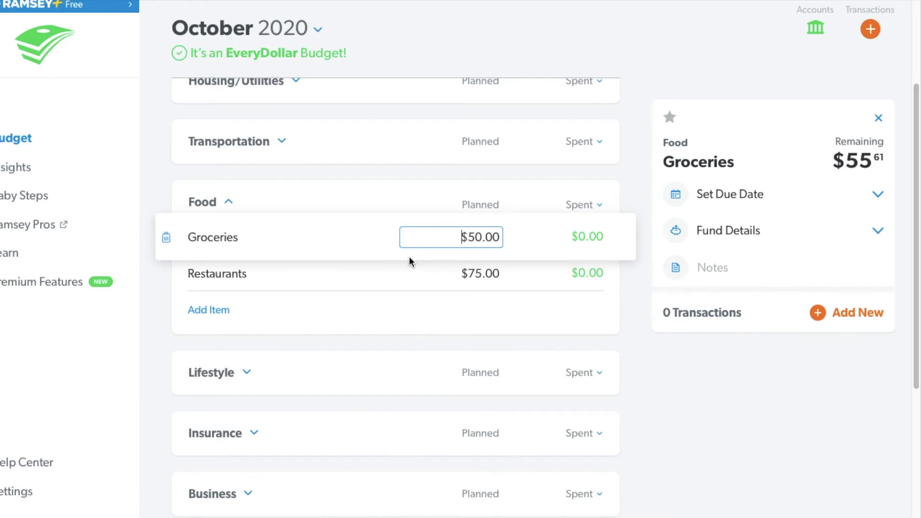
{"action": "left_click", "coordinate": [433, 280]}
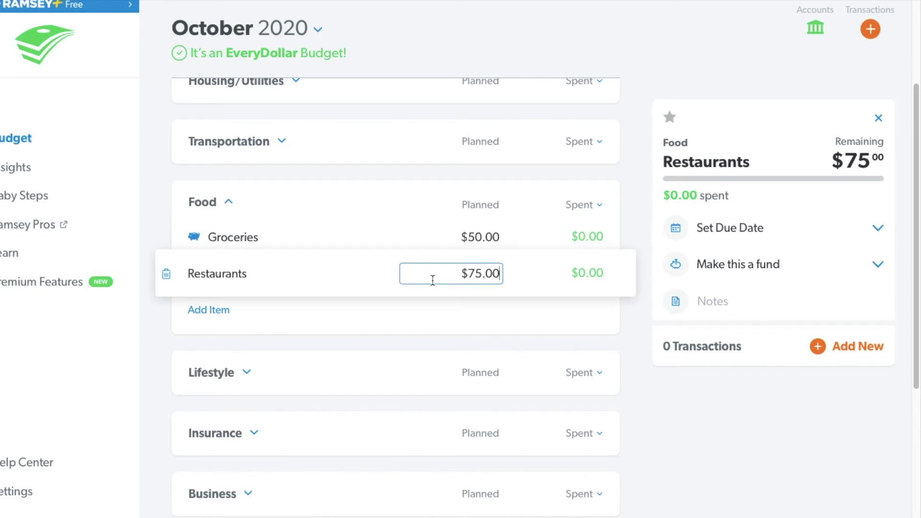
{"action": "left_click", "coordinate": [230, 202]}
Step: Examine the Lifestyle items Phone Bill, Medical, Clothing, Hair & Beauty, Spotify/Hulu and Amazon Prime, and collapse the group
{"action": "left_click", "coordinate": [247, 264]}
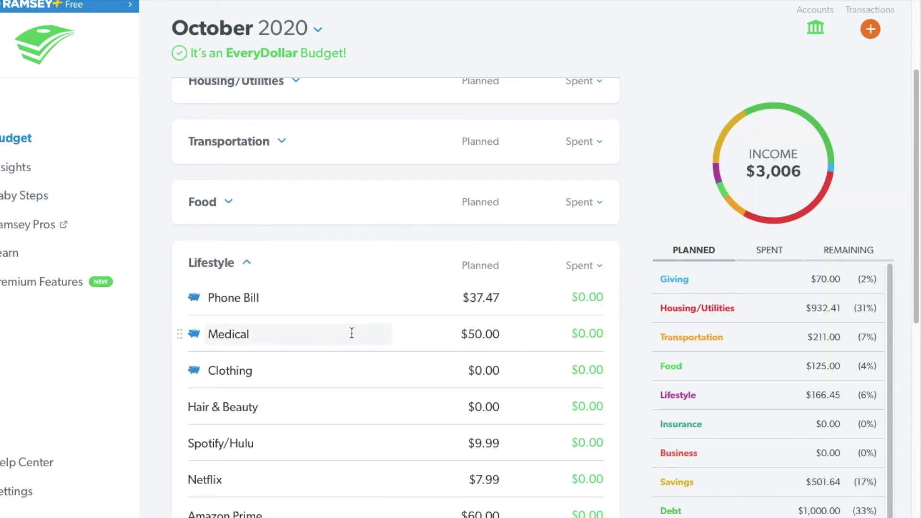
{"action": "scroll", "coordinate": [352, 331], "scroll_direction": "down", "scroll_amount": 2}
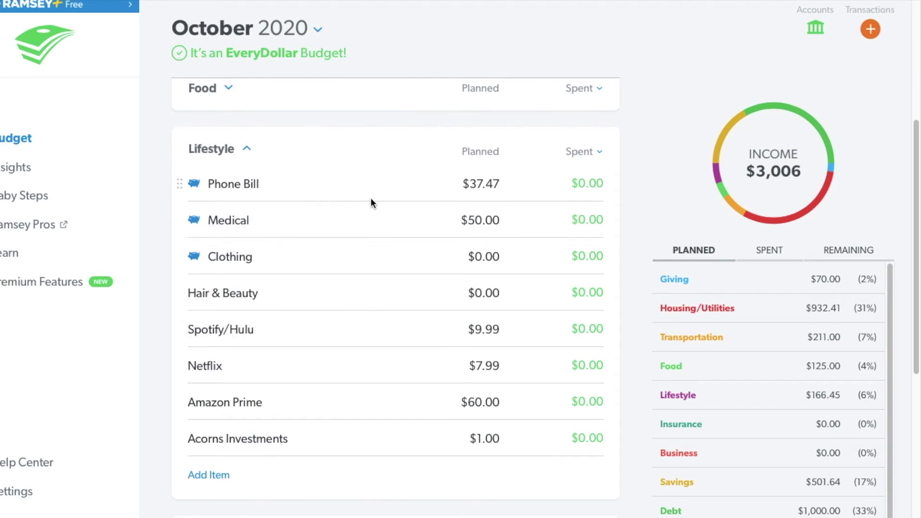
{"action": "left_click", "coordinate": [376, 184]}
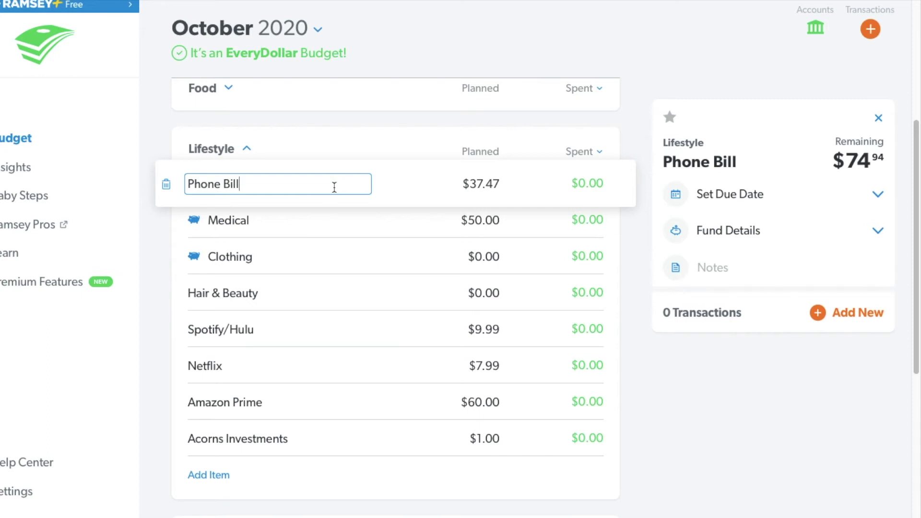
{"action": "left_click", "coordinate": [367, 212]}
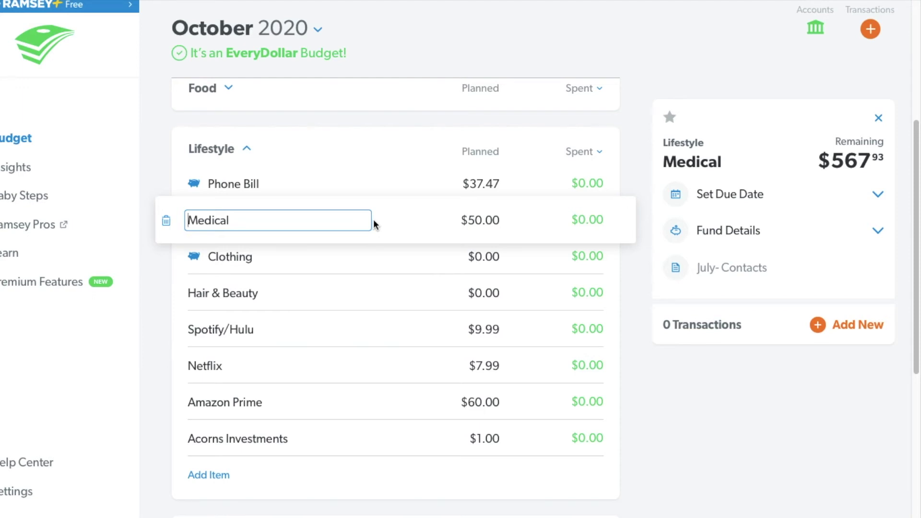
{"action": "left_click", "coordinate": [396, 260]}
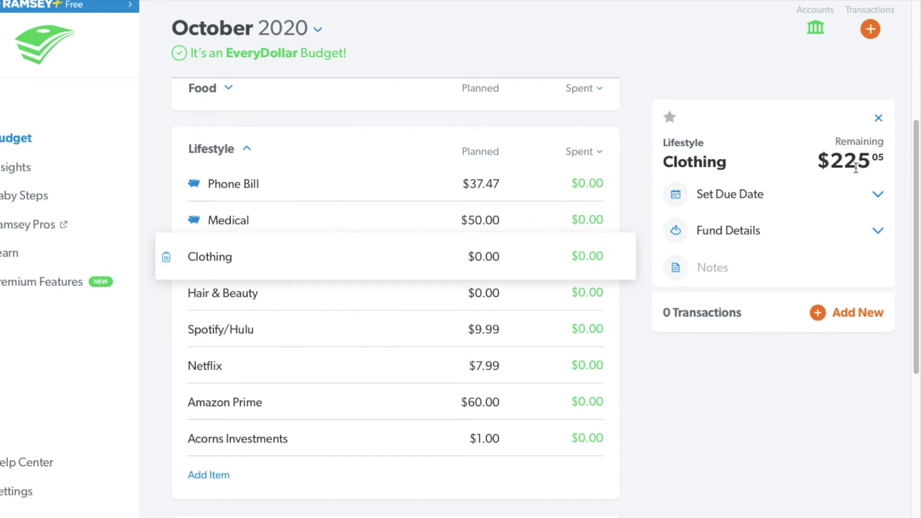
{"action": "left_click", "coordinate": [310, 292]}
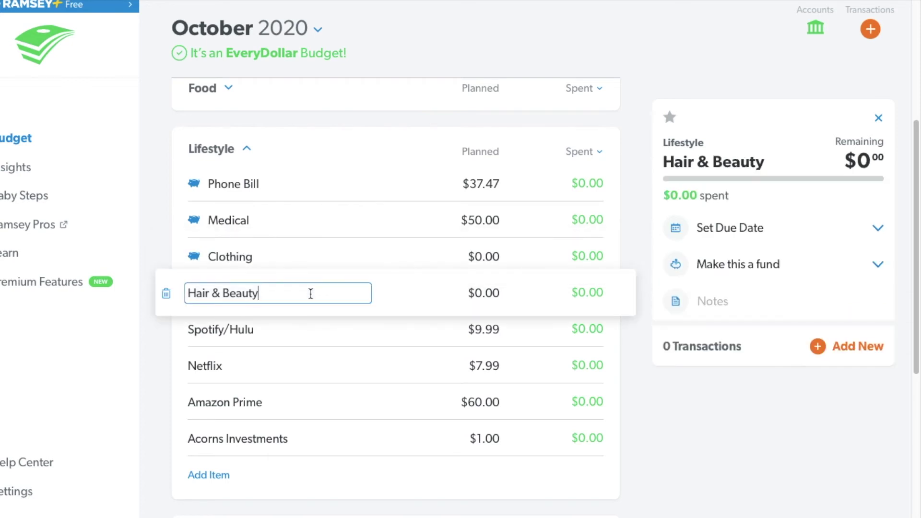
{"action": "left_click", "coordinate": [305, 338]}
{"action": "left_click", "coordinate": [305, 338]}
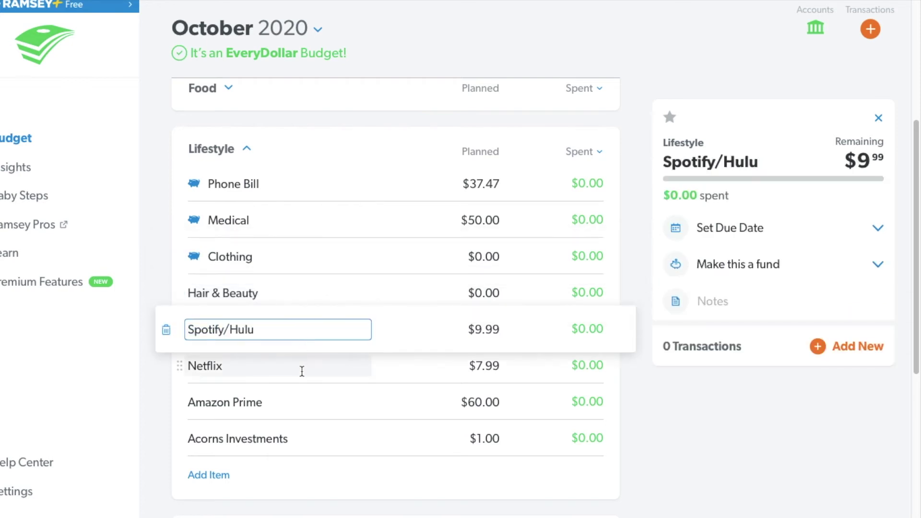
{"action": "left_click", "coordinate": [300, 407]}
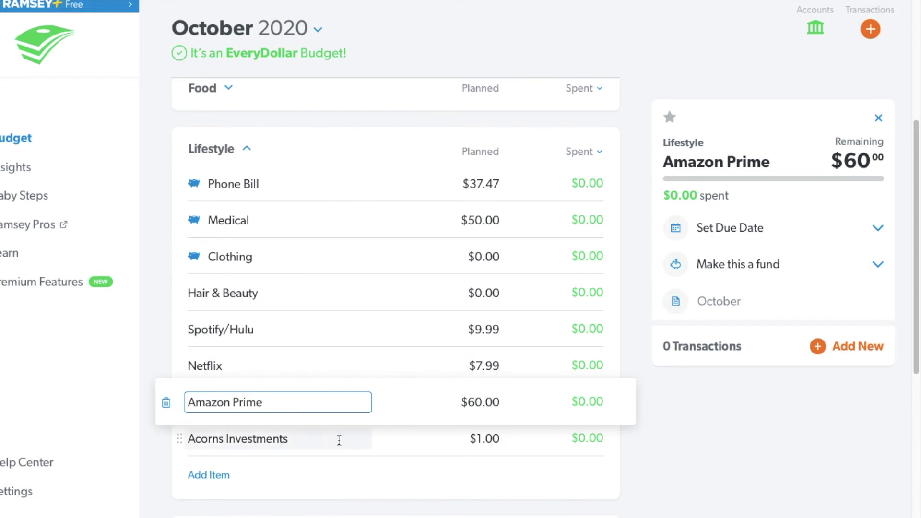
{"action": "left_click", "coordinate": [248, 150]}
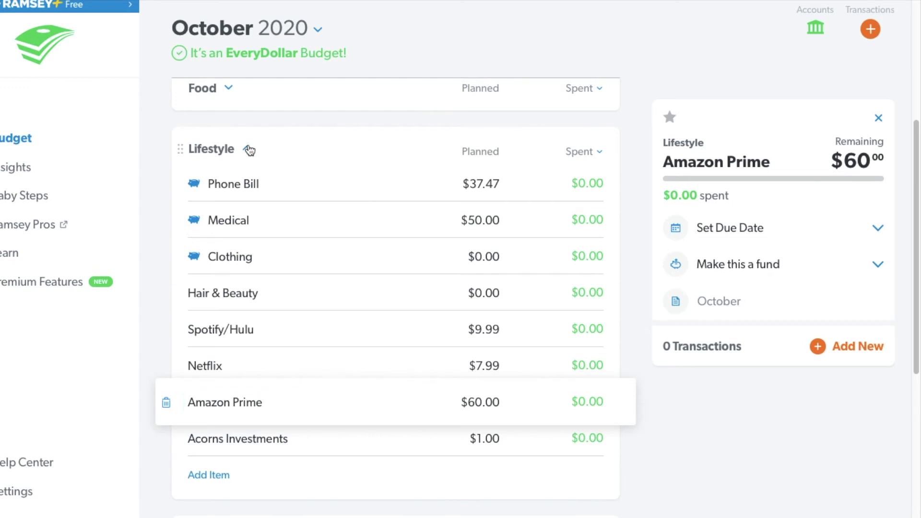
Step: Look over the items in the Insurance group, collapse it, and expand the Business group
{"action": "left_click", "coordinate": [254, 211]}
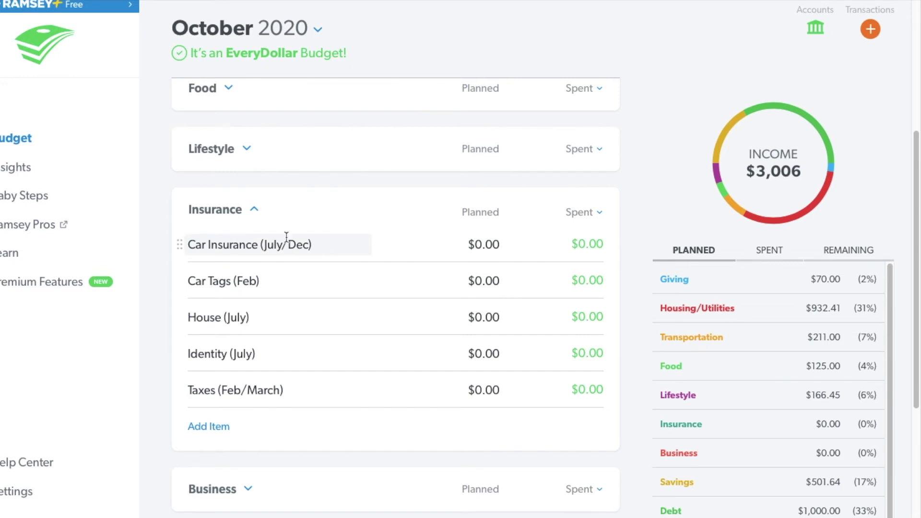
{"action": "left_click", "coordinate": [255, 211]}
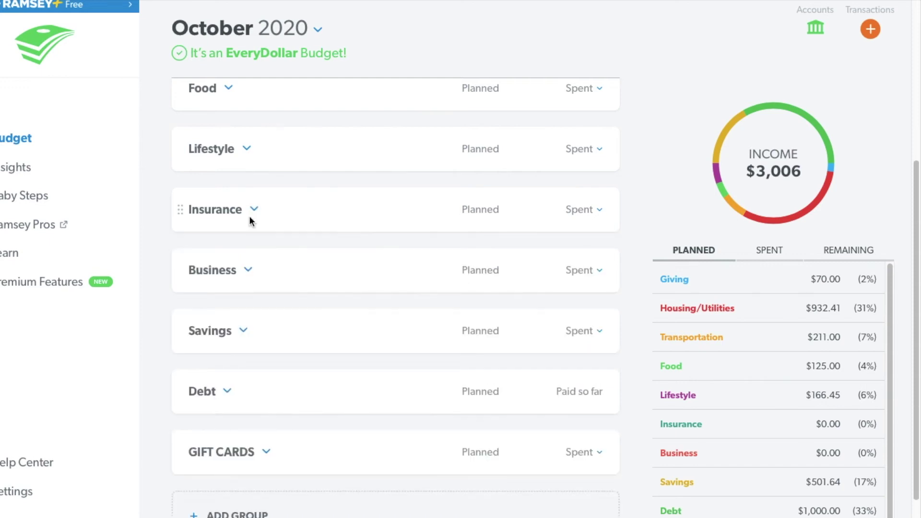
{"action": "left_click", "coordinate": [248, 271]}
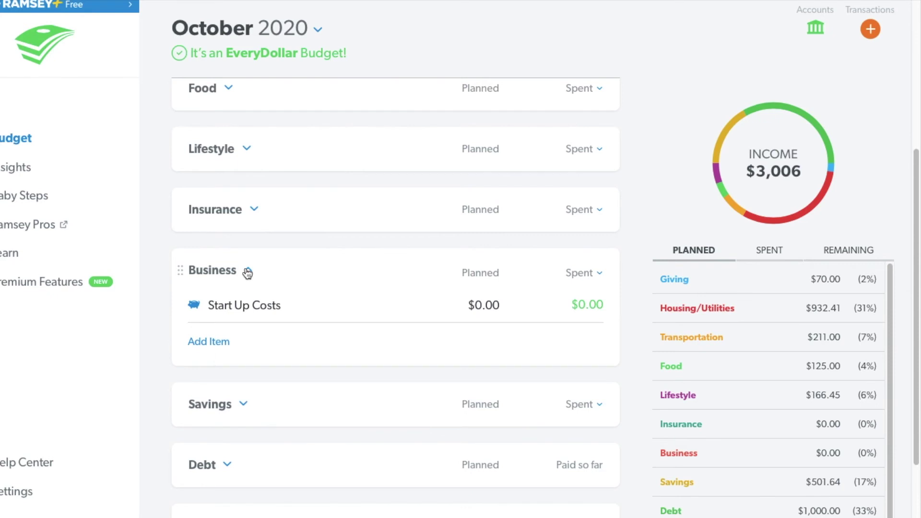
Step: Collapse the Business group, expand the Savings group, and look over its items
{"action": "left_click", "coordinate": [246, 274]}
{"action": "left_click", "coordinate": [244, 333]}
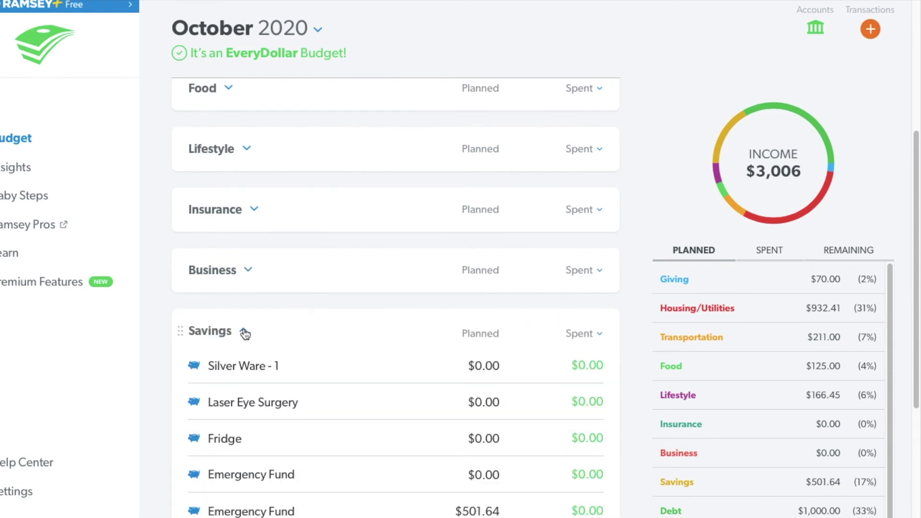
{"action": "scroll", "coordinate": [245, 333], "scroll_direction": "down", "scroll_amount": 5}
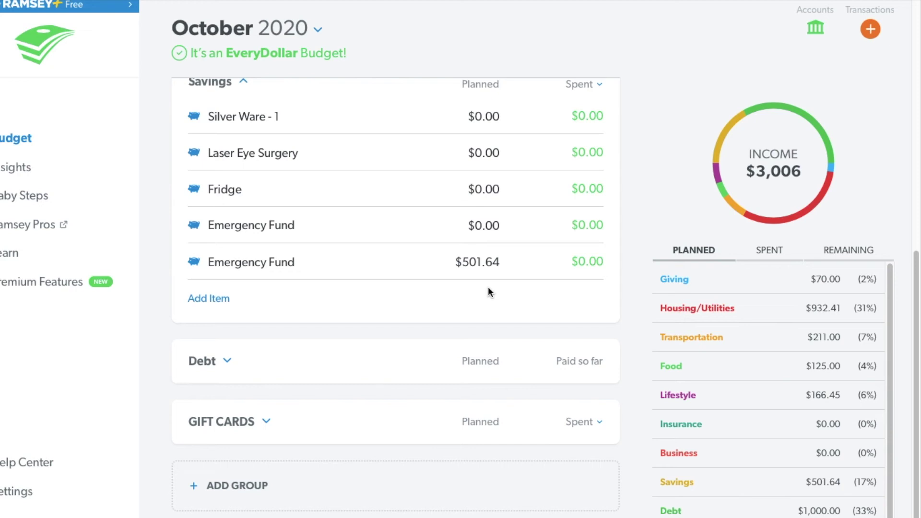
Step: Expand the Debt group, examine the Jeep item's debt details, and collapse the Debt and Savings groups
{"action": "left_click", "coordinate": [229, 363]}
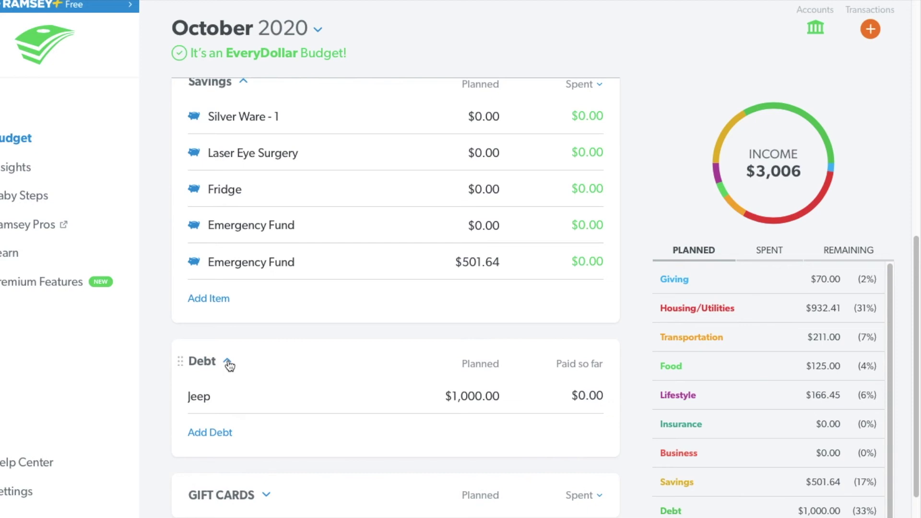
{"action": "left_click", "coordinate": [306, 392]}
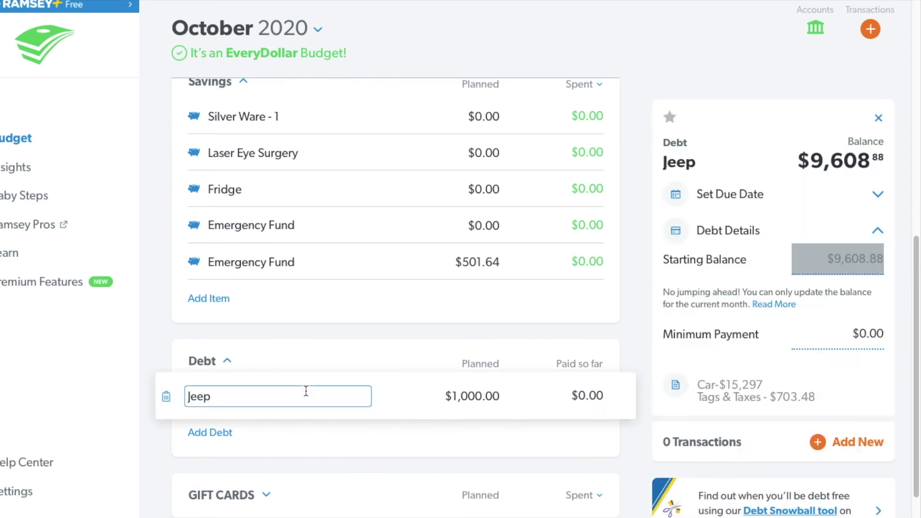
{"action": "type", "text": "l"}
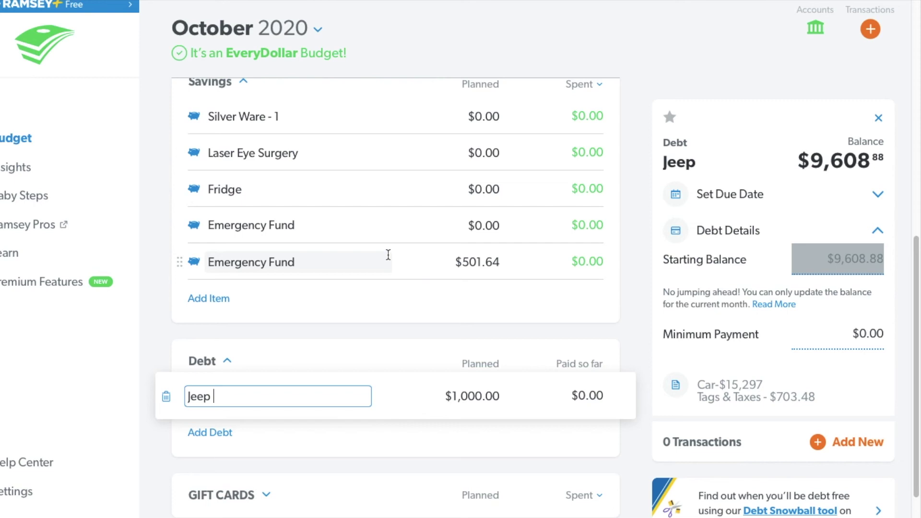
{"action": "scroll", "coordinate": [389, 255], "scroll_direction": "up", "scroll_amount": 2}
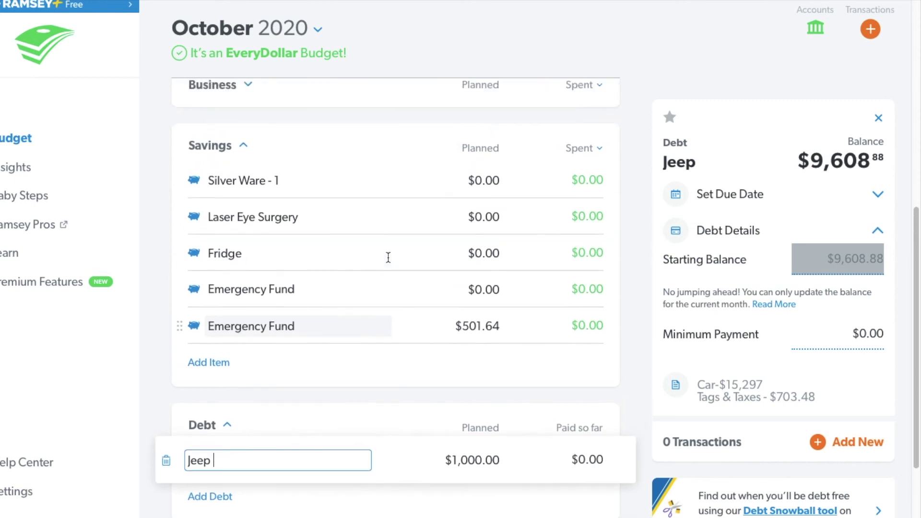
{"action": "scroll", "coordinate": [389, 258], "scroll_direction": "down", "scroll_amount": 3}
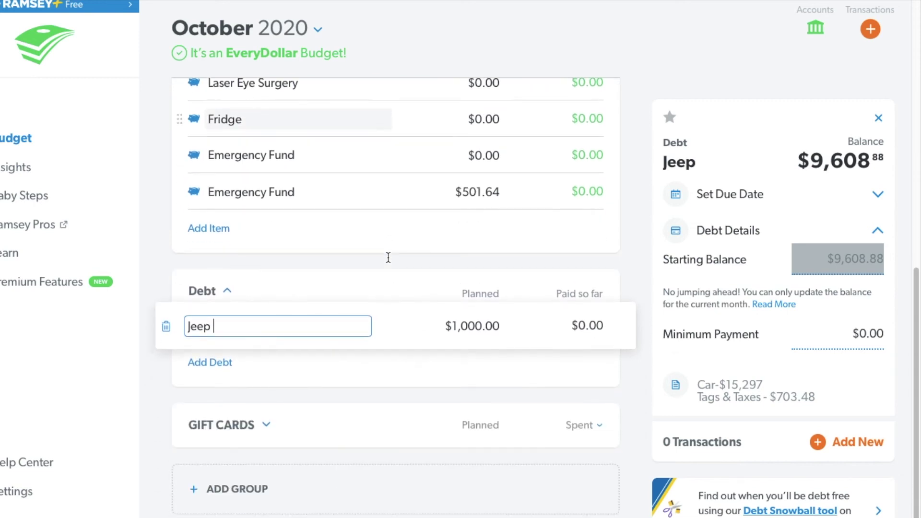
{"action": "left_click", "coordinate": [226, 292]}
{"action": "left_click", "coordinate": [227, 292]}
{"action": "scroll", "coordinate": [226, 294], "scroll_direction": "up", "scroll_amount": 3}
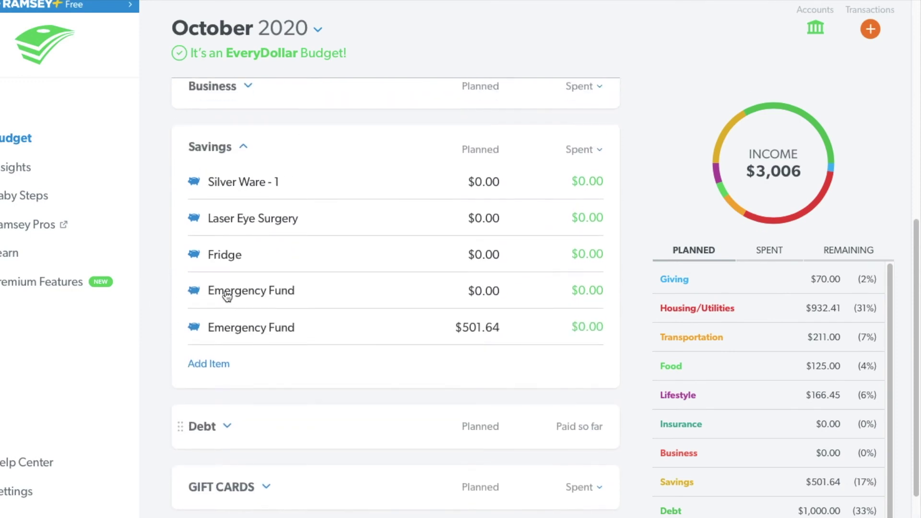
{"action": "left_click", "coordinate": [243, 153]}
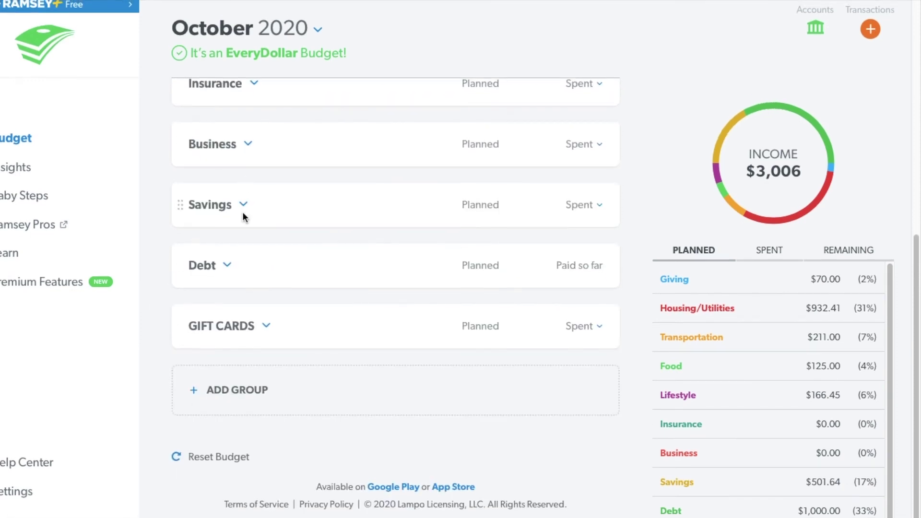
Step: Expand the Gift Cards group and examine the details of its Contacts Rebate, Best Buy and Big Lots items
{"action": "left_click", "coordinate": [265, 326]}
{"action": "scroll", "coordinate": [298, 374], "scroll_direction": "down", "scroll_amount": 4}
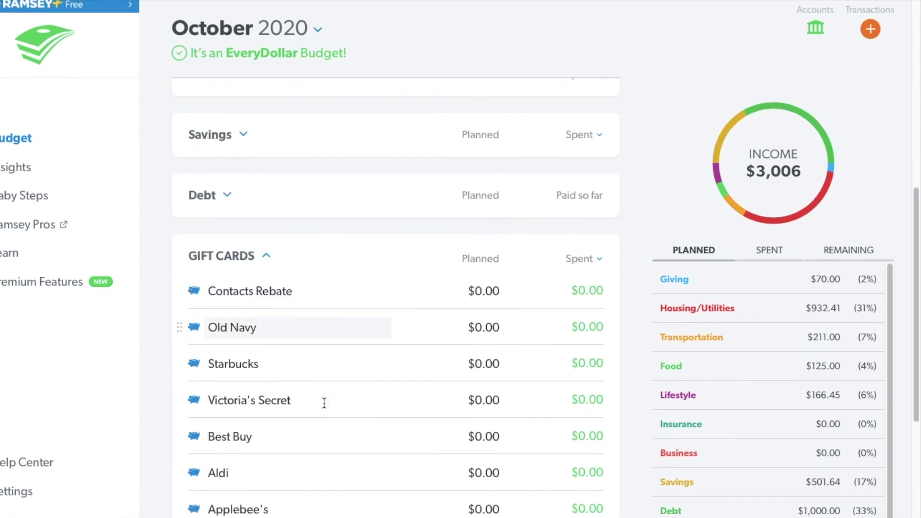
{"action": "left_click", "coordinate": [375, 190]}
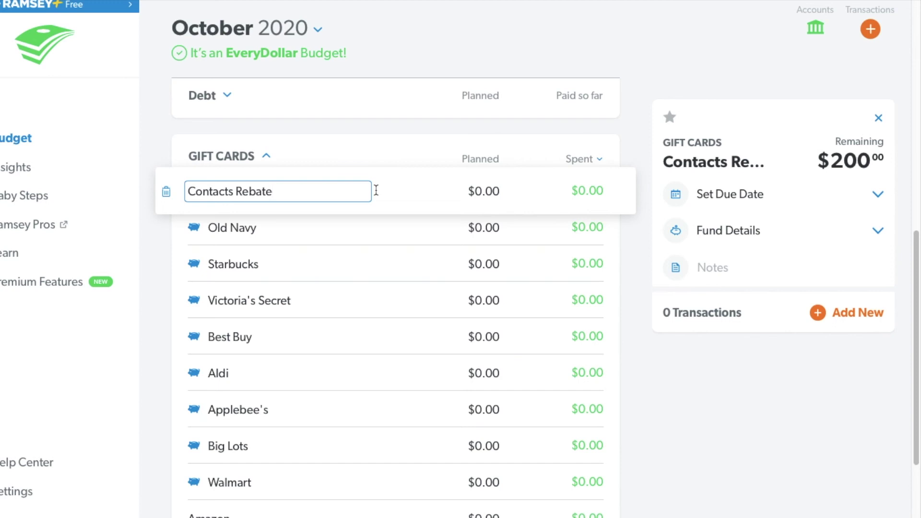
{"action": "left_click", "coordinate": [343, 334]}
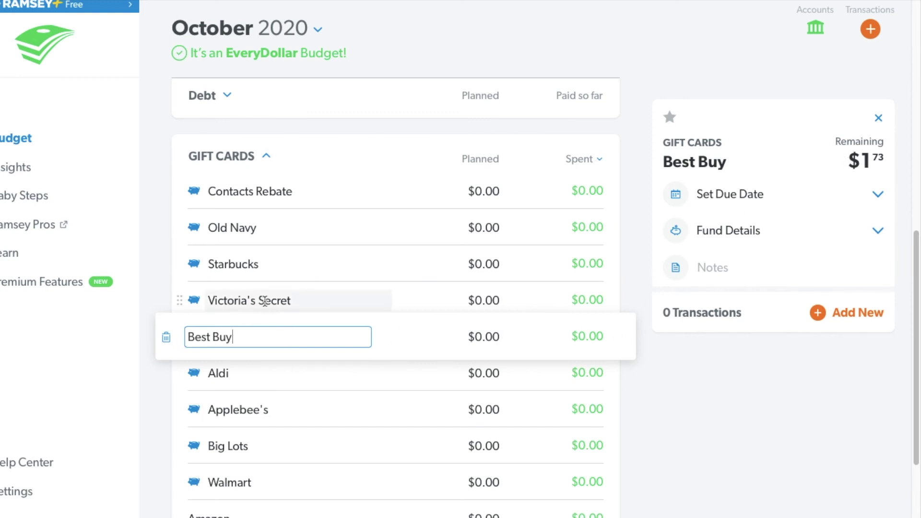
{"action": "scroll", "coordinate": [302, 430], "scroll_direction": "down", "scroll_amount": 1}
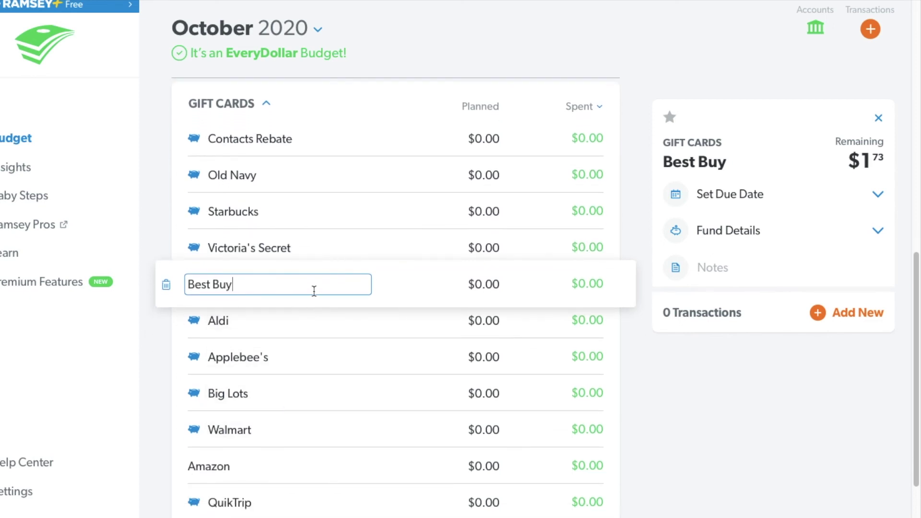
{"action": "left_click", "coordinate": [287, 390]}
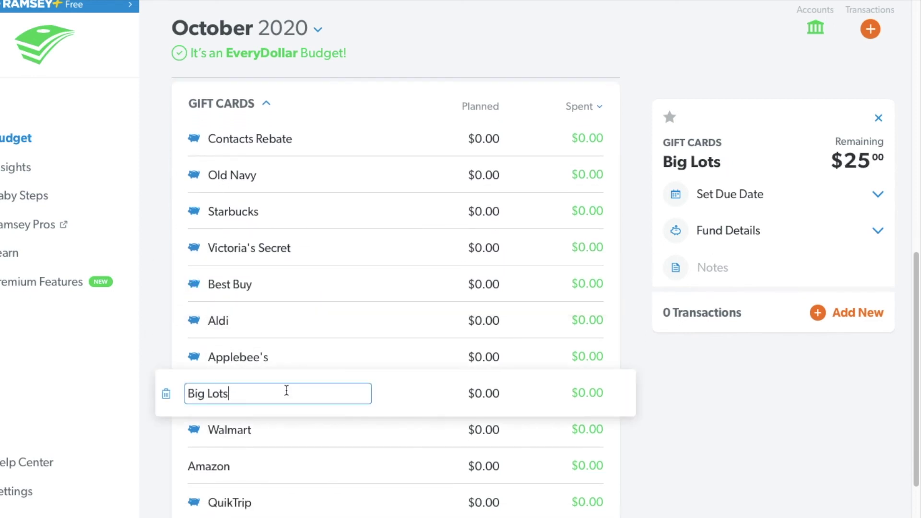